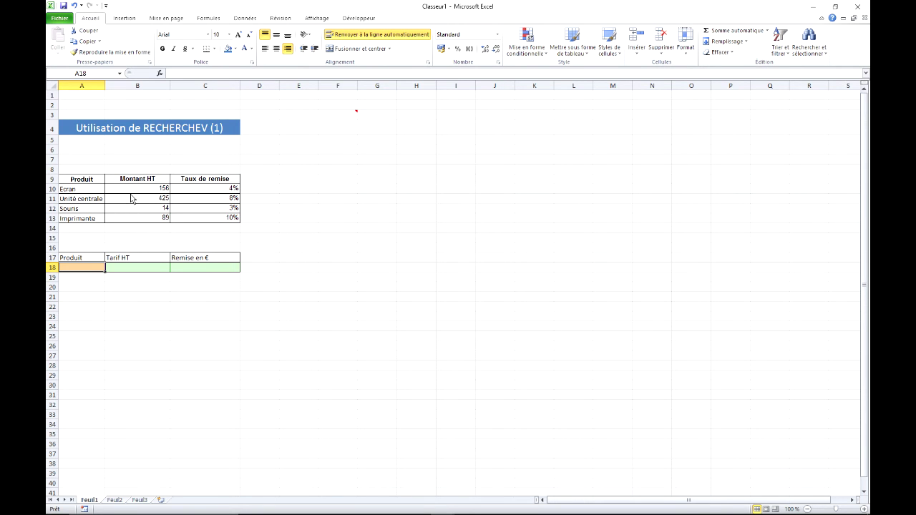
Step: Enter the product name Ecran in cell A18
{"action": "left_click", "coordinate": [143, 269]}
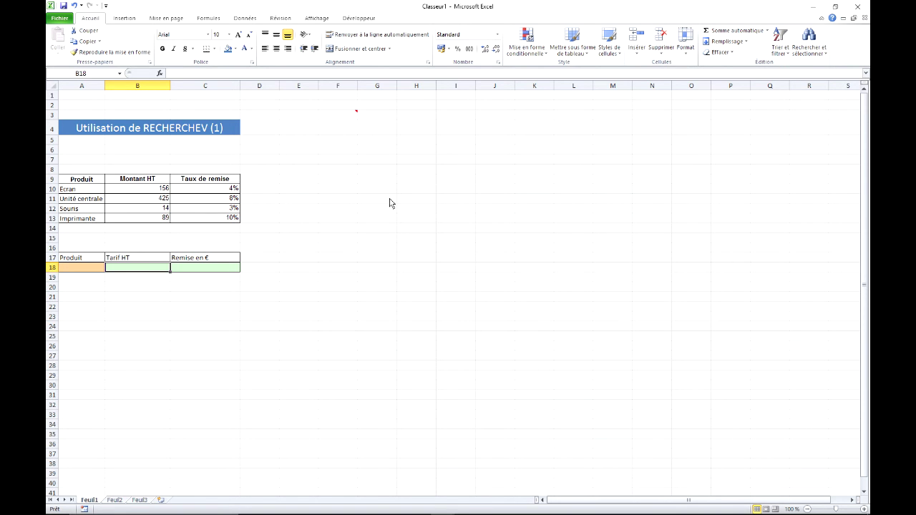
{"action": "mouse_move", "coordinate": [353, 118]}
{"action": "left_click", "coordinate": [95, 272]}
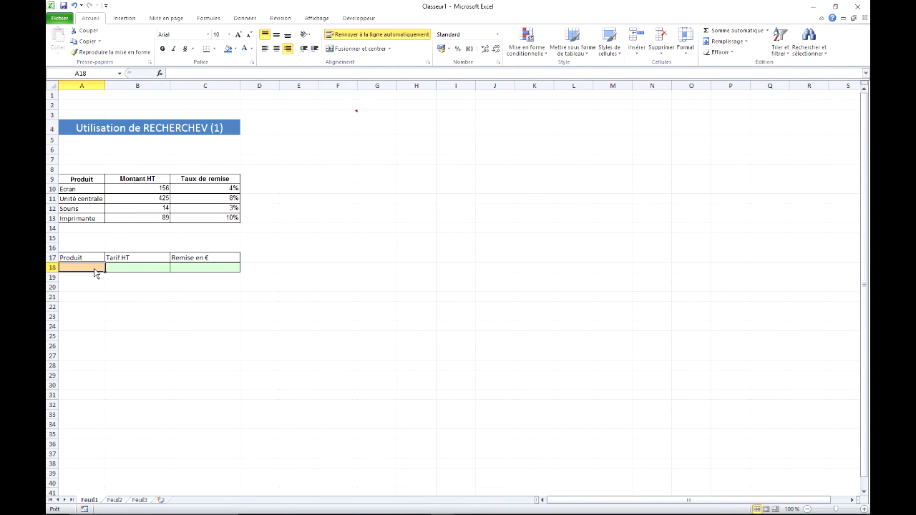
{"action": "type", "text": "Ecran"}
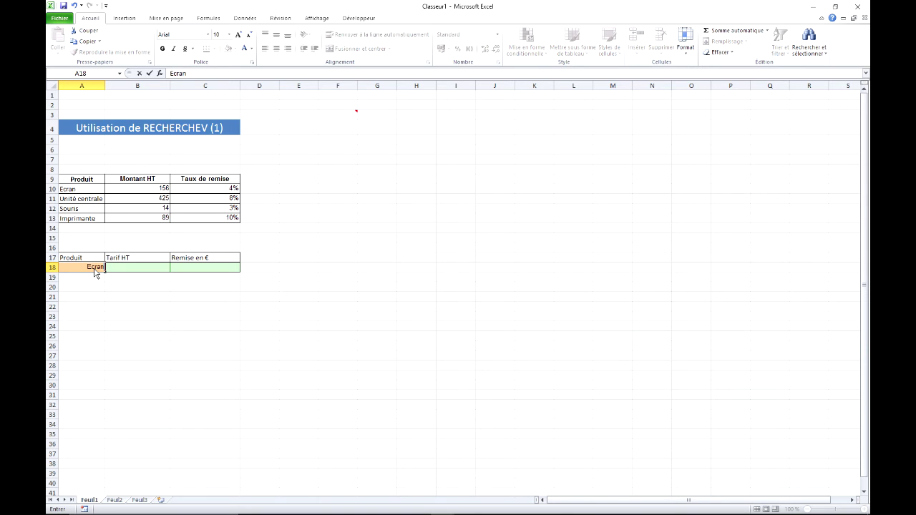
{"action": "key", "text": "Tab"}
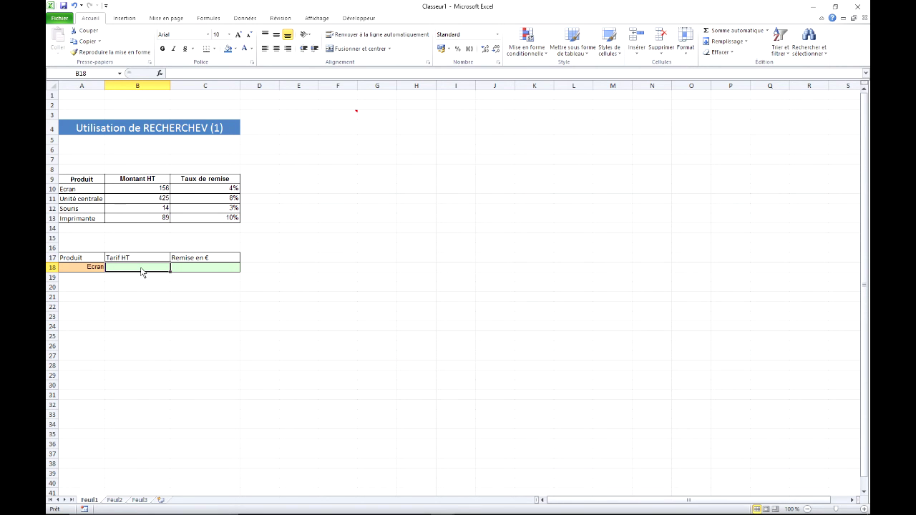
Step: Enter =RECHERCHEV(A18;A9:C13;2;FAUX) in B18 so it returns the tarif 156
{"action": "type", "text": "=rech"}
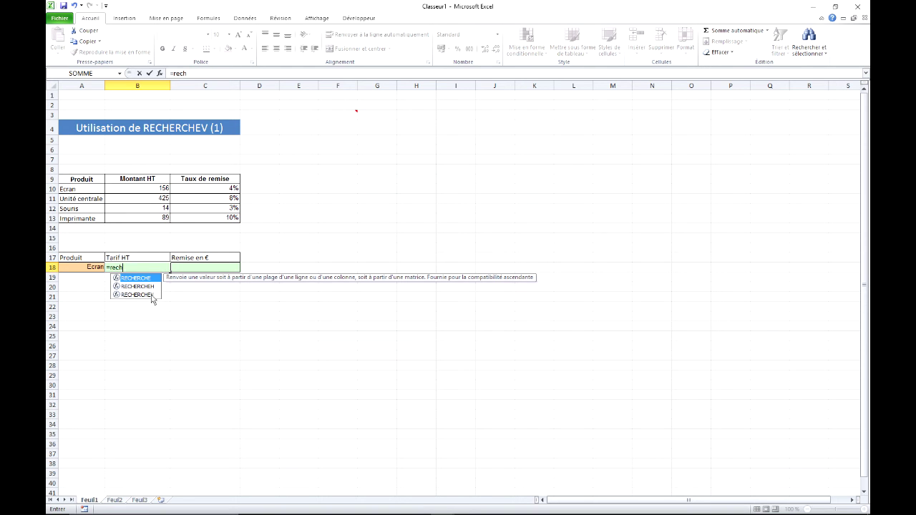
{"action": "double_click", "coordinate": [152, 299]}
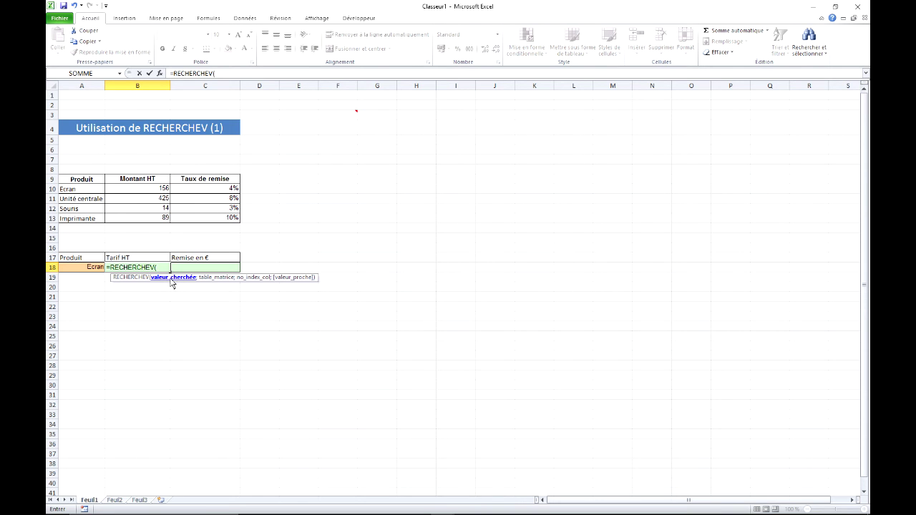
{"action": "left_click", "coordinate": [93, 268]}
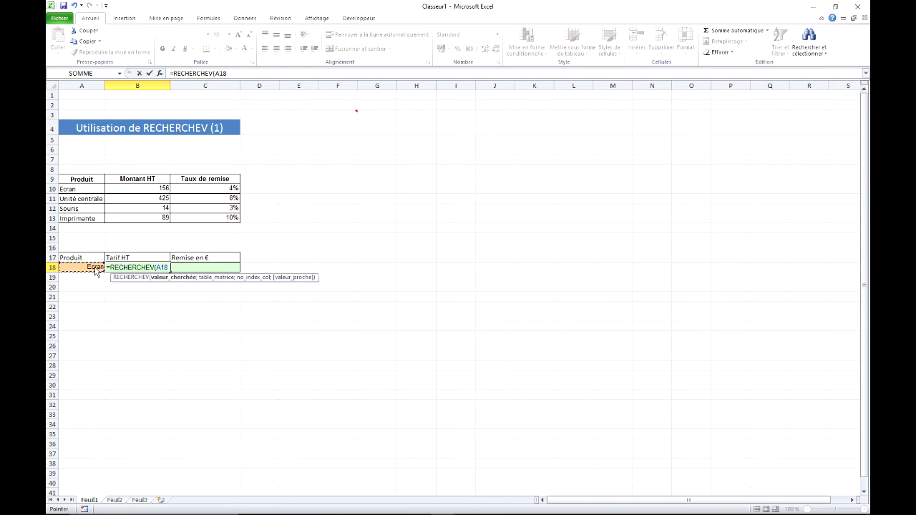
{"action": "type", "text": ";"}
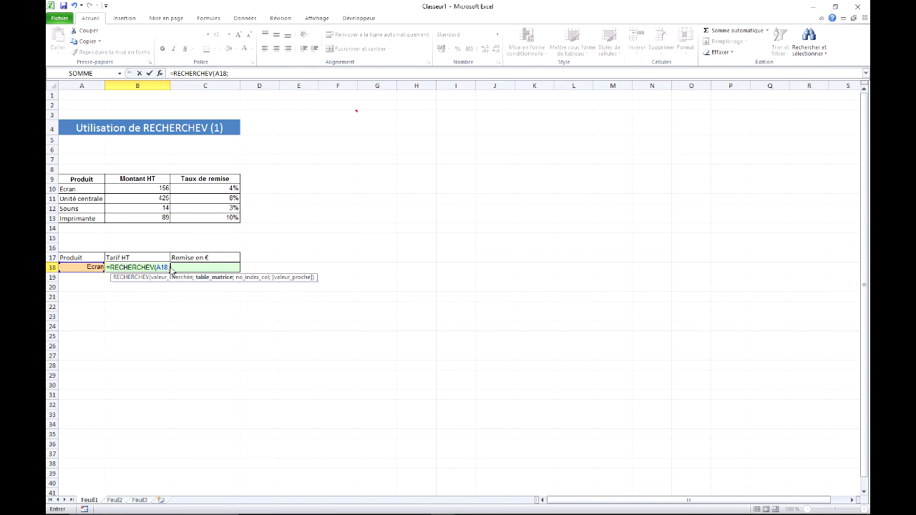
{"action": "left_click_drag", "start_coordinate": [89, 179], "coordinate": [239, 219]}
{"action": "type", "text": ";"}
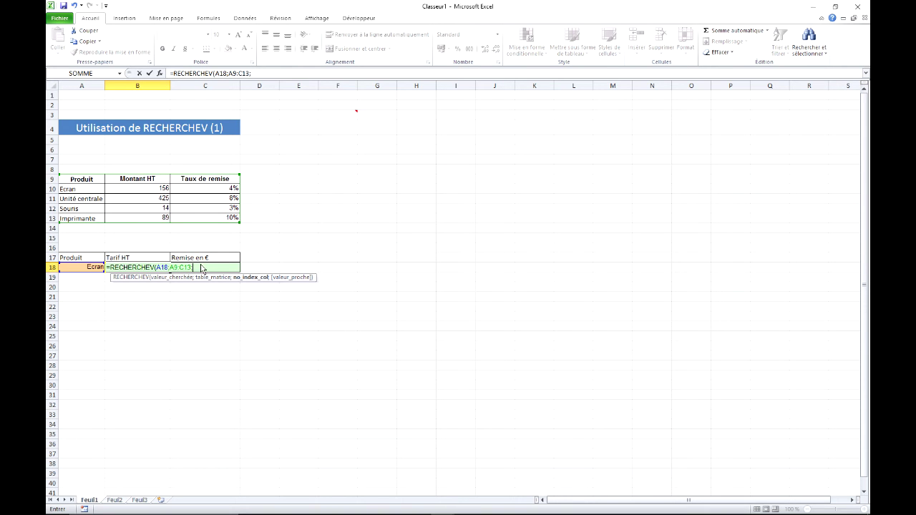
{"action": "type", "text": "2"}
{"action": "type", "text": ";"}
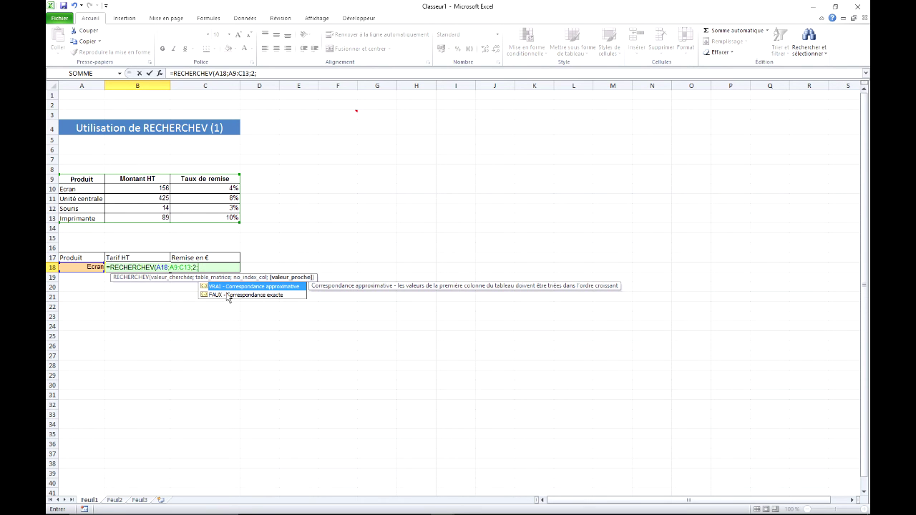
{"action": "double_click", "coordinate": [216, 298]}
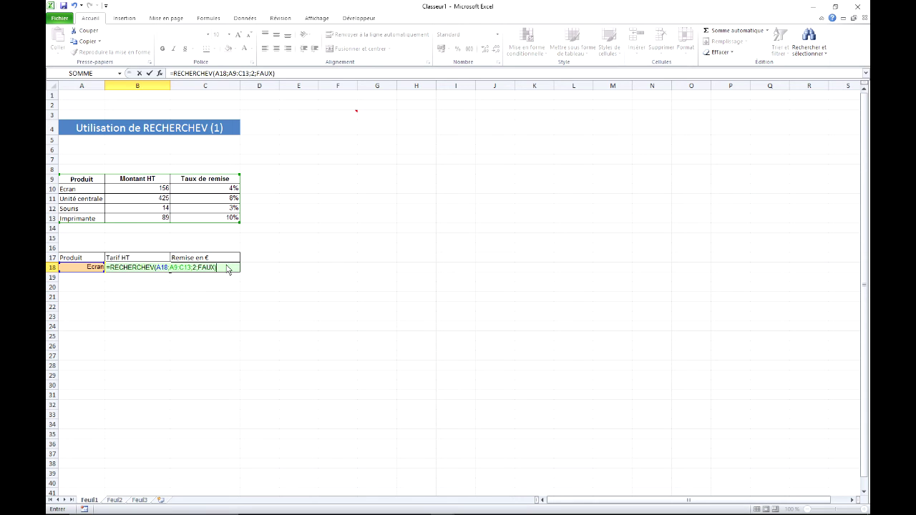
{"action": "key", "text": "Return"}
{"action": "left_click", "coordinate": [167, 270]}
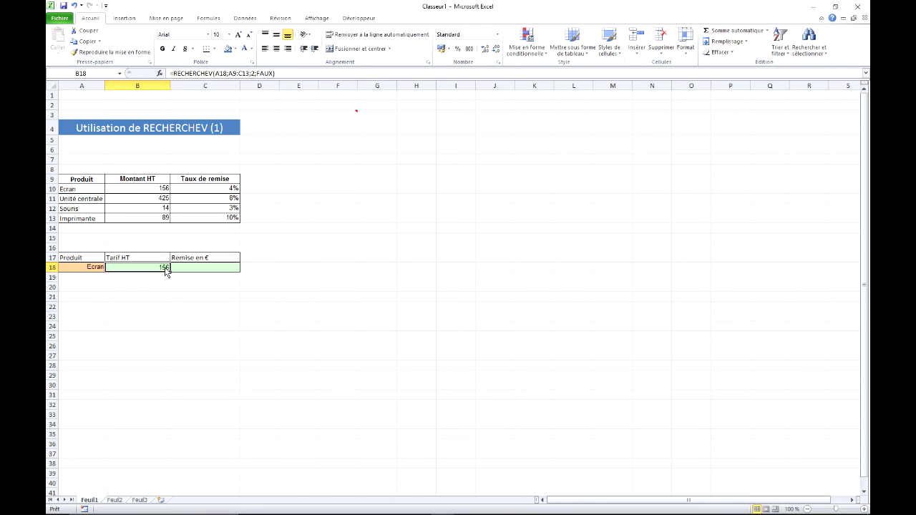
Step: Change A18 to Souris and check B18's 14 against the Souris row in the table
{"action": "left_click", "coordinate": [87, 270]}
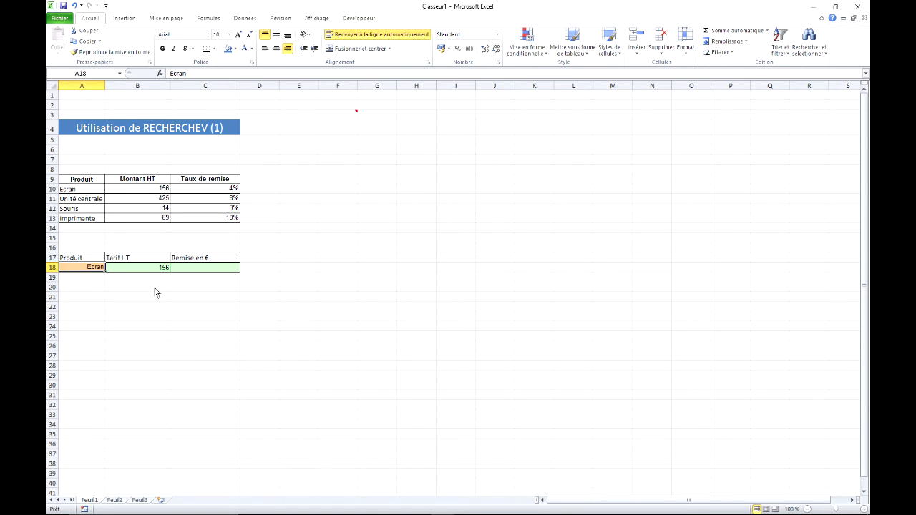
{"action": "type", "text": "Souris"}
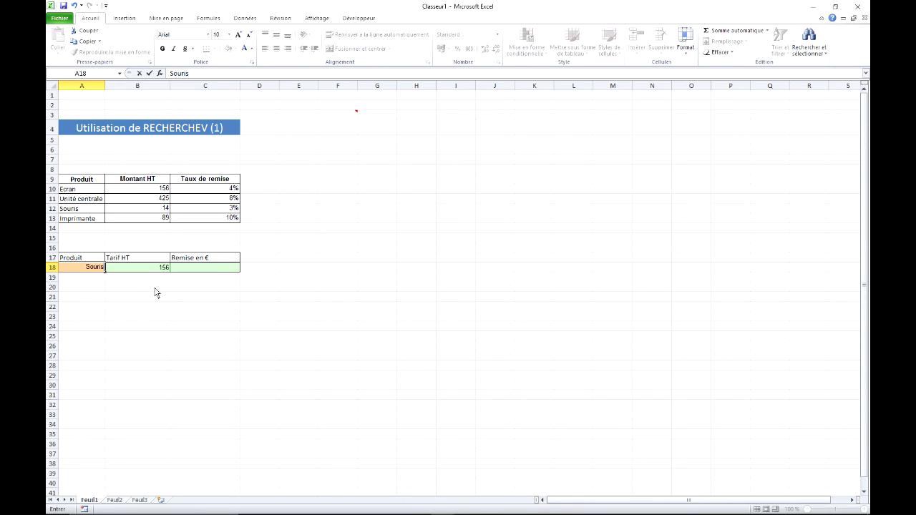
{"action": "key", "text": "Return"}
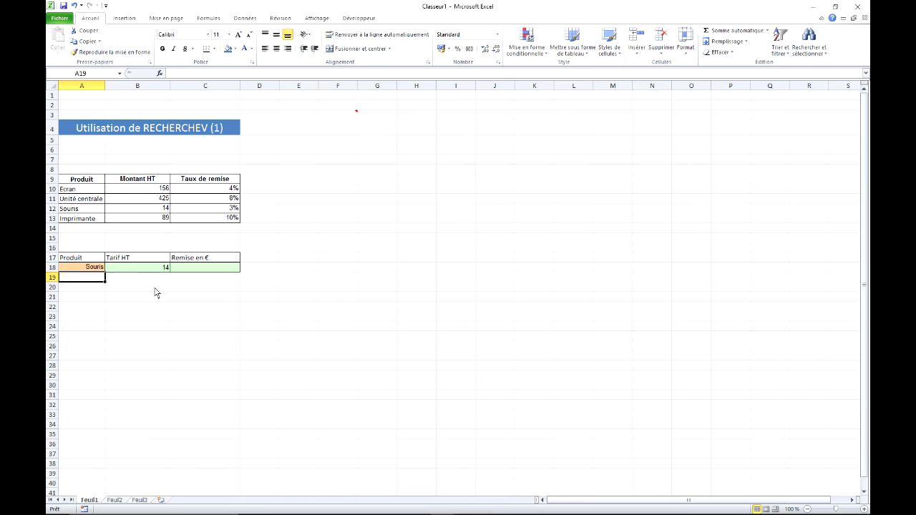
{"action": "left_click", "coordinate": [83, 209]}
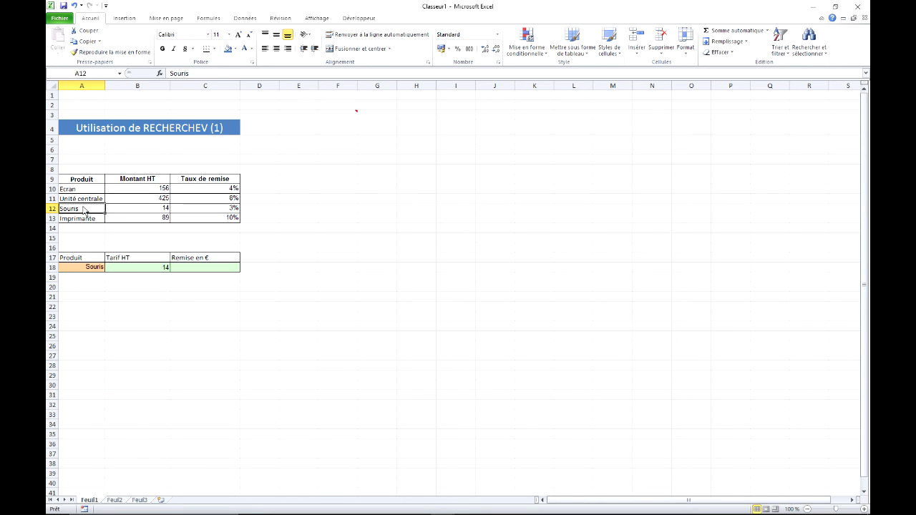
{"action": "left_click", "coordinate": [157, 209]}
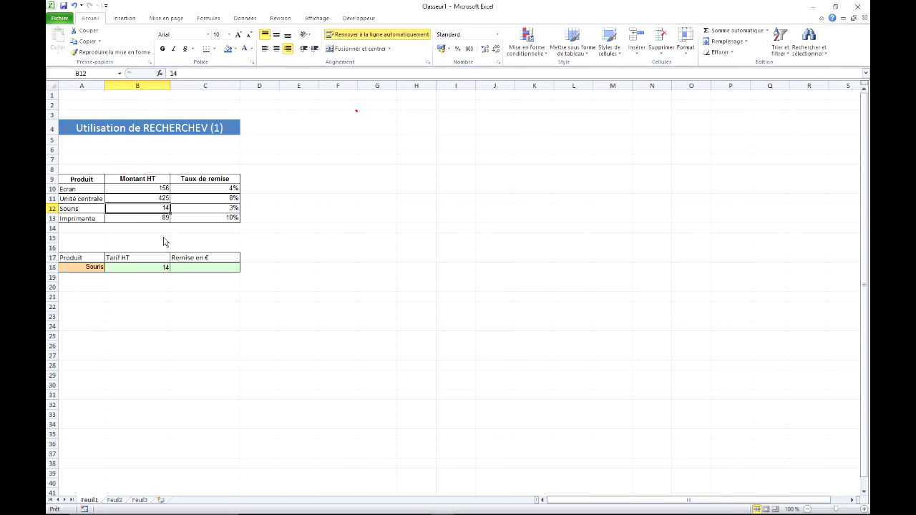
{"action": "left_click", "coordinate": [220, 271]}
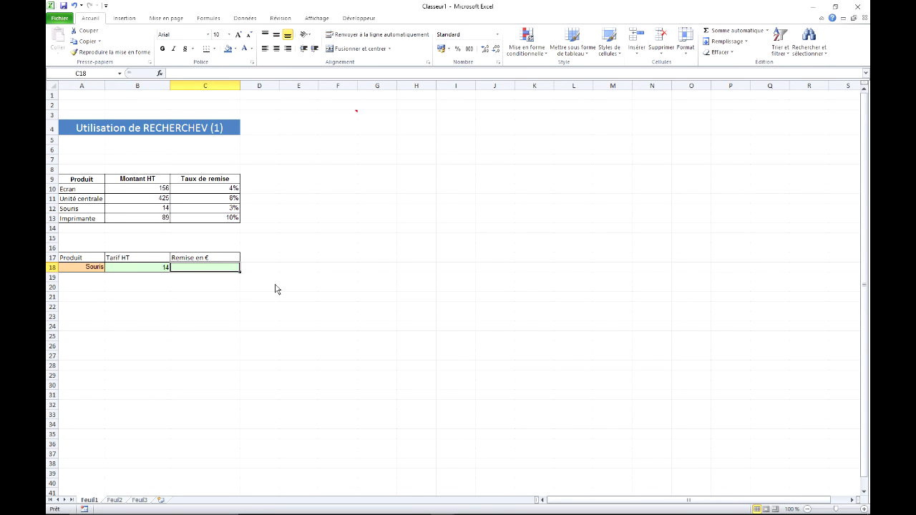
Step: Enter =RECHERCHEV(A18;A9:C13;3;0) in C18 to look up the discount rate
{"action": "type", "text": "=rech"}
{"action": "double_click", "coordinate": [213, 295]}
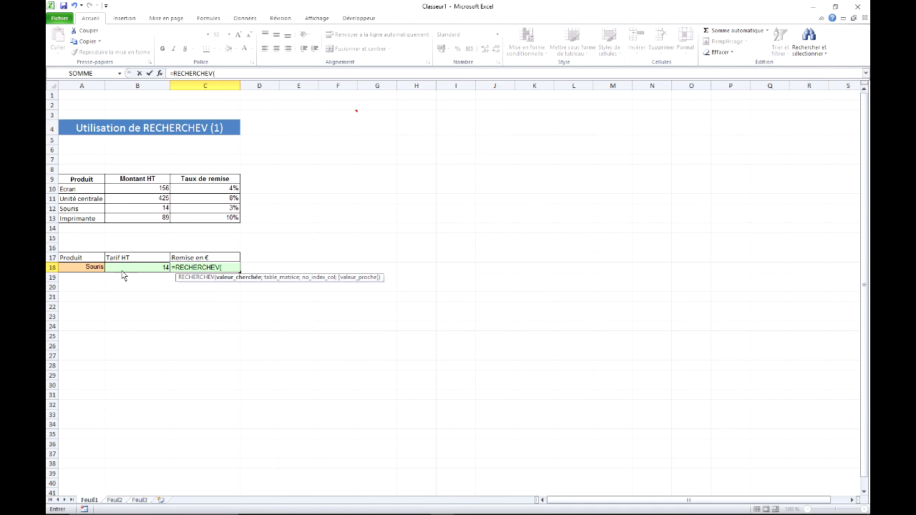
{"action": "left_click", "coordinate": [80, 271]}
{"action": "type", "text": ";"}
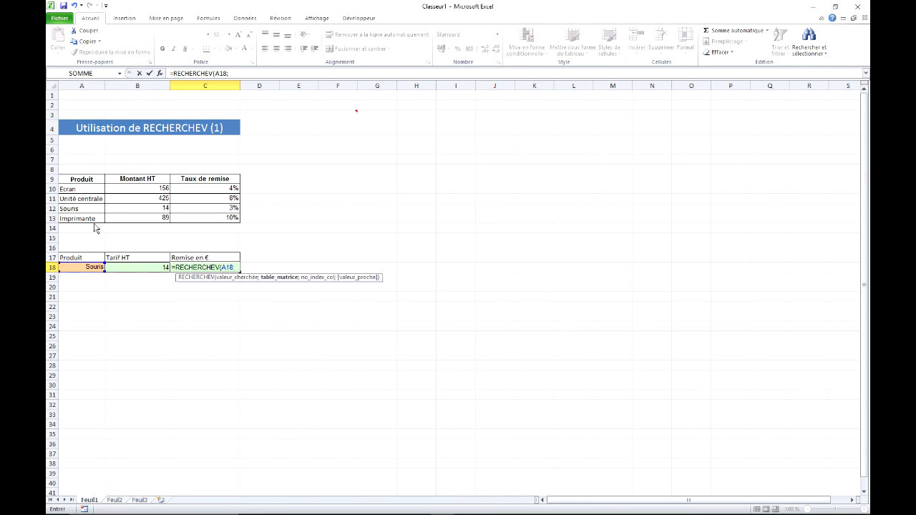
{"action": "left_click_drag", "start_coordinate": [77, 177], "coordinate": [224, 221]}
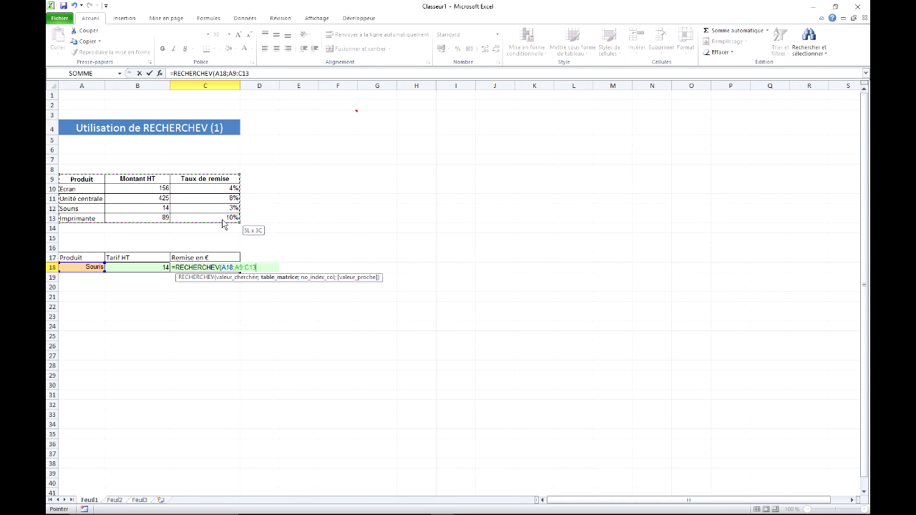
{"action": "type", "text": ";3"}
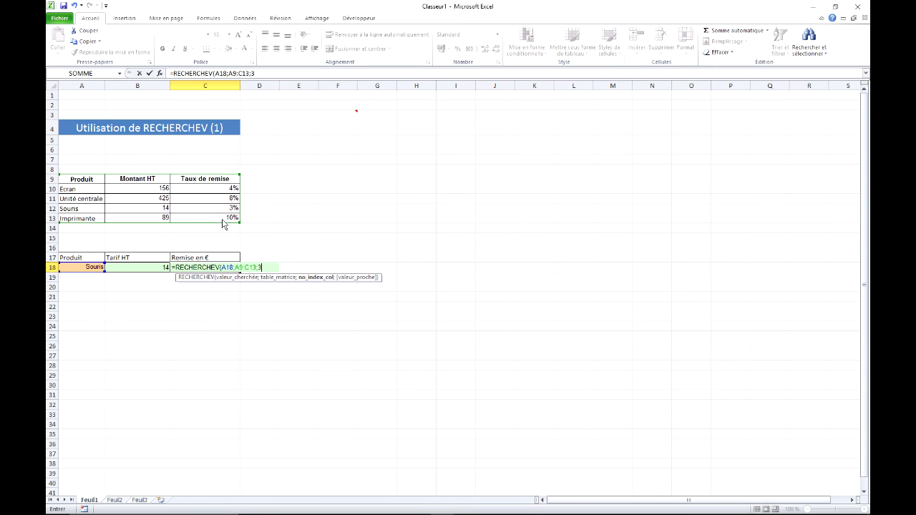
{"action": "type", "text": ";0"}
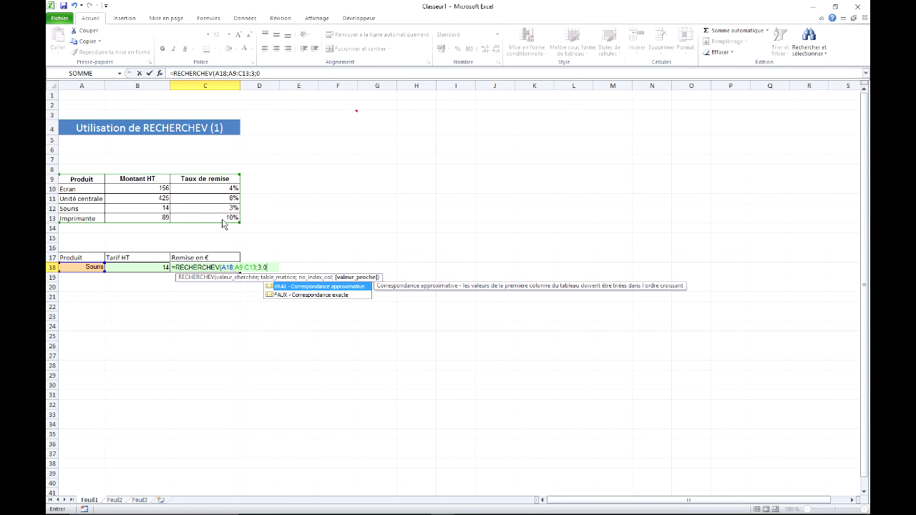
{"action": "type", "text": ")"}
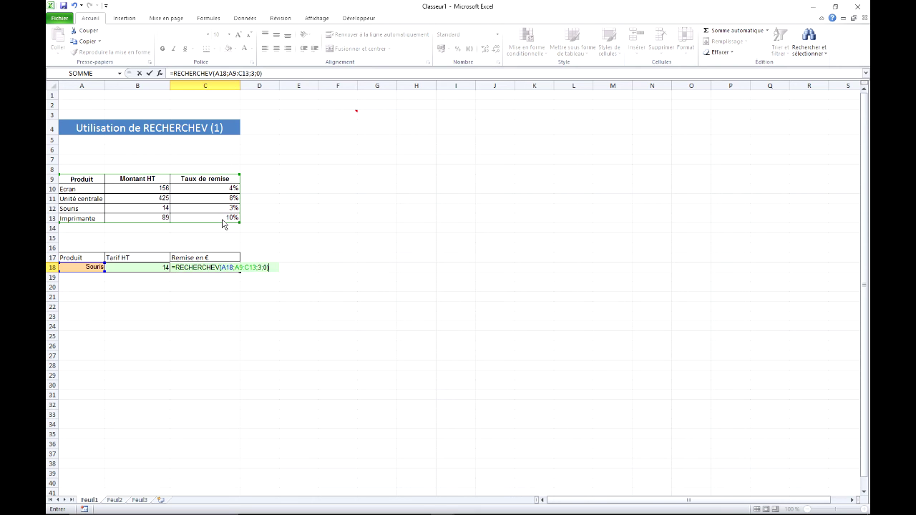
{"action": "key", "text": "Return"}
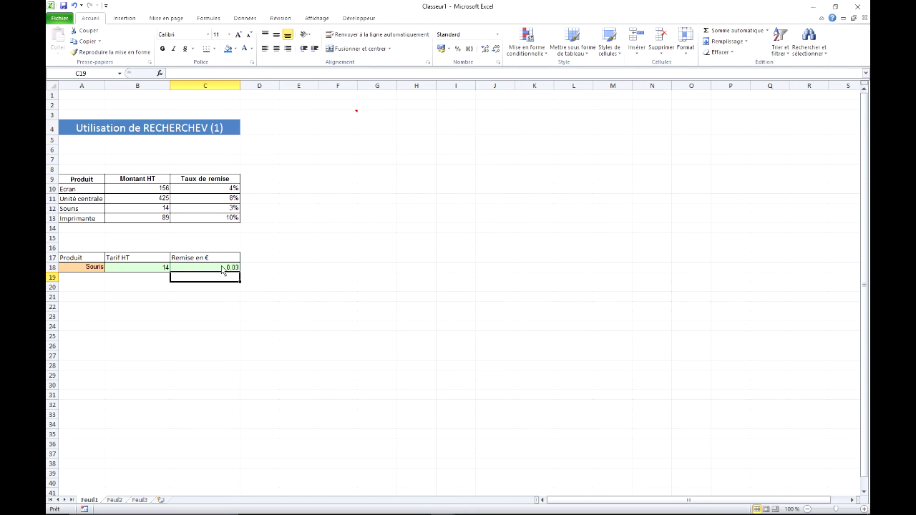
Step: Multiply the C18 lookup by B18 so it shows a 0.42 € discount
{"action": "left_click", "coordinate": [219, 269]}
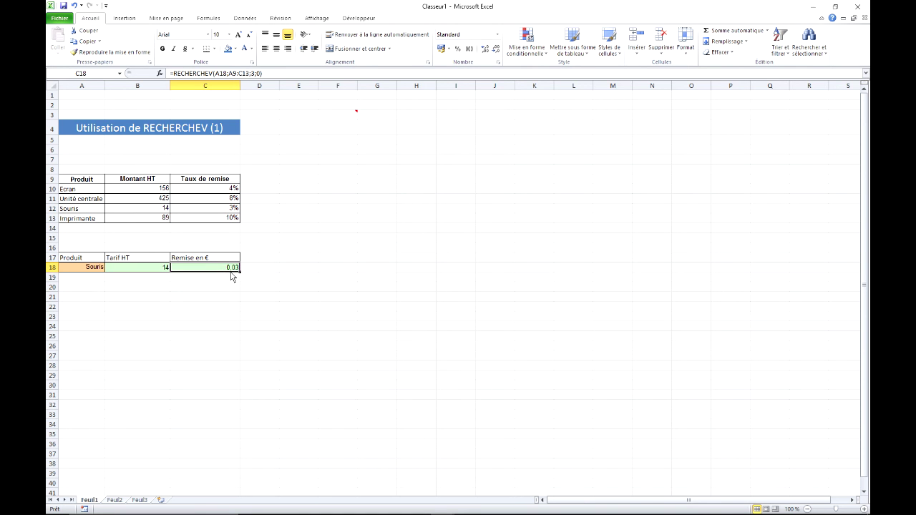
{"action": "left_click", "coordinate": [269, 74]}
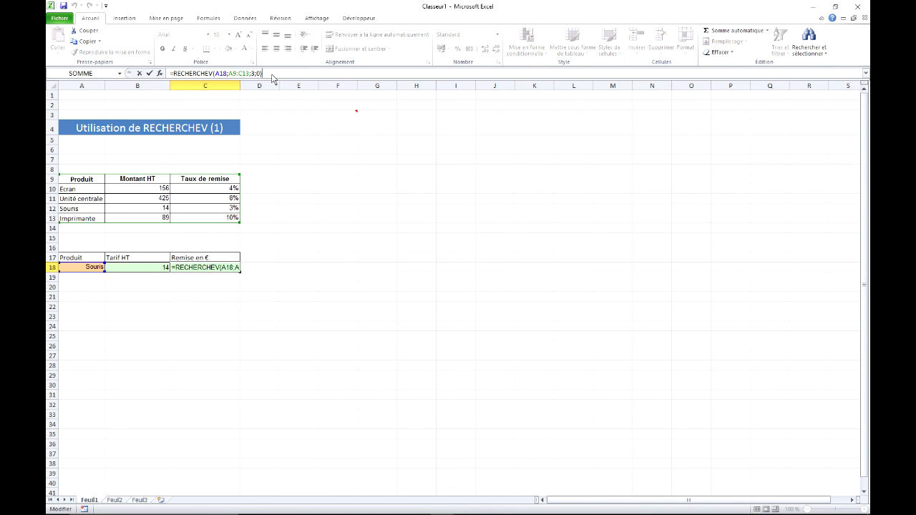
{"action": "type", "text": "*"}
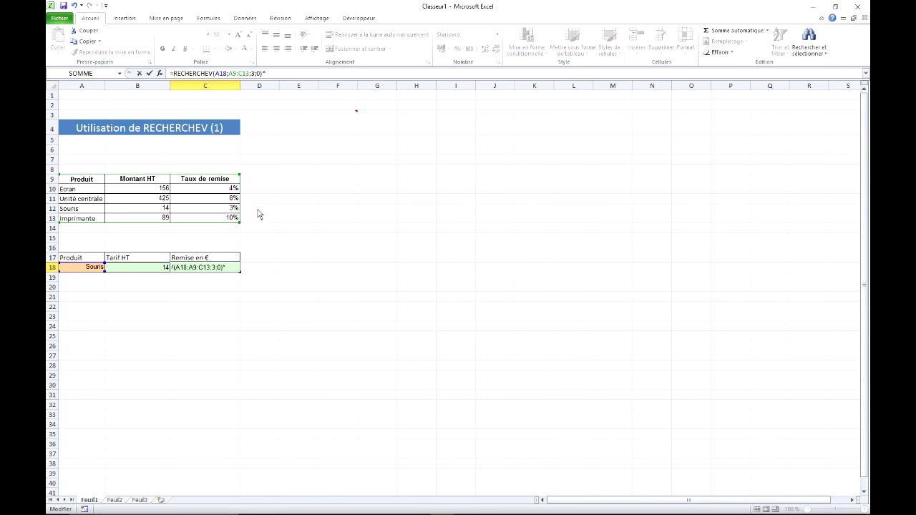
{"action": "left_click", "coordinate": [151, 272]}
{"action": "key", "text": "Return"}
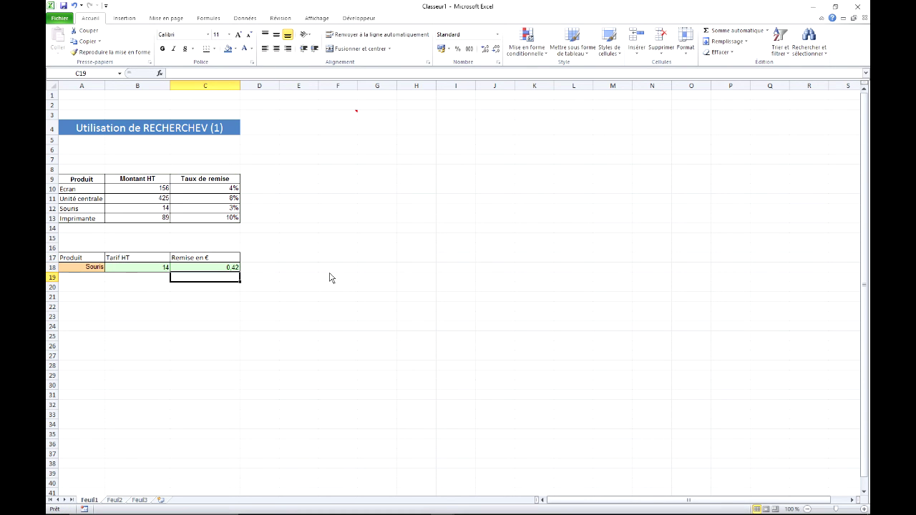
{"action": "left_click", "coordinate": [236, 270]}
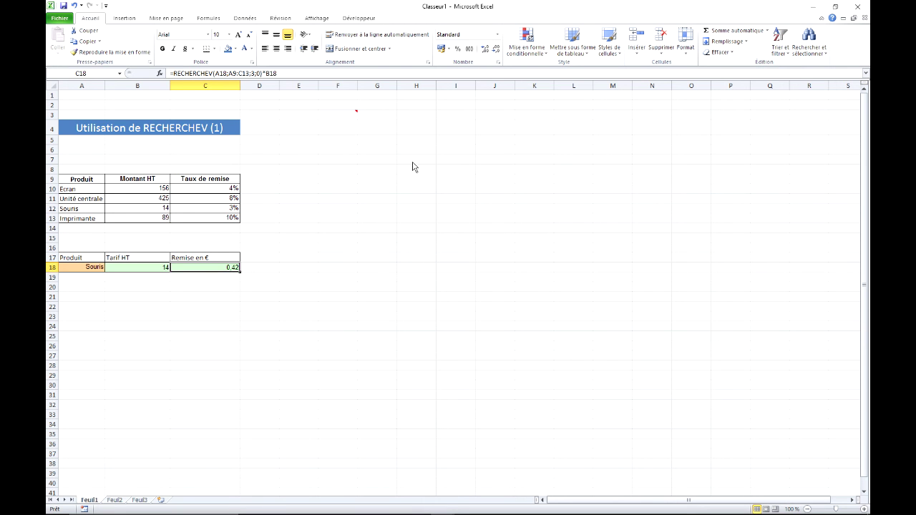
{"action": "mouse_move", "coordinate": [351, 119]}
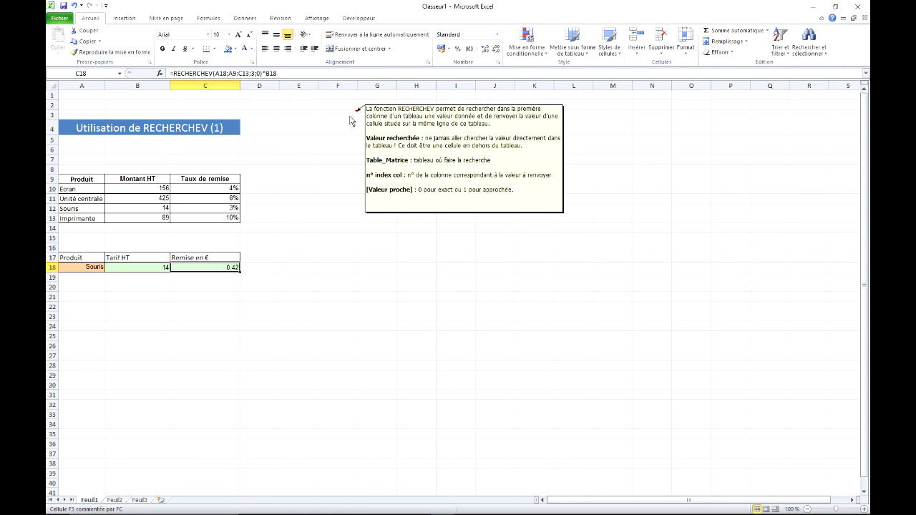
{"action": "left_click", "coordinate": [163, 270]}
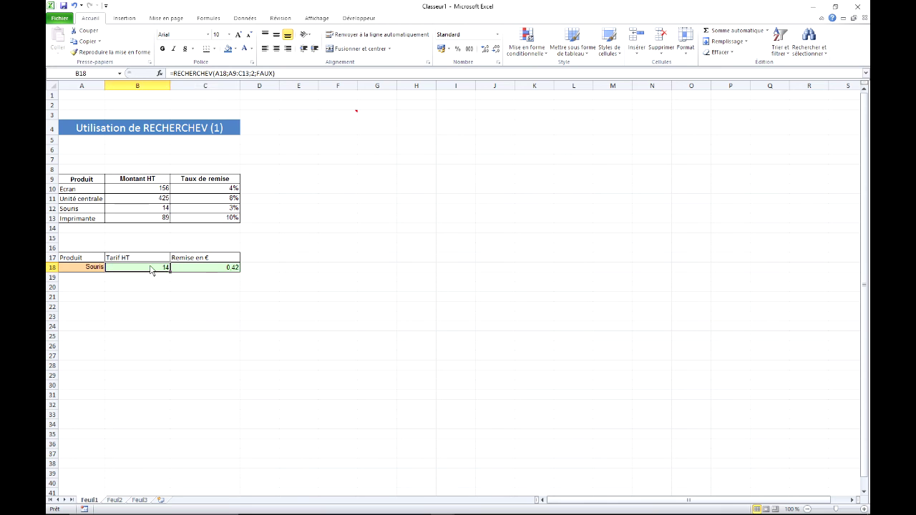
Step: Replace A18 with A12 as the search value in B18's RECHERCHEV formula
{"action": "scroll", "coordinate": [163, 247], "scroll_direction": "up", "scroll_amount": 2, "text": "ctrl"}
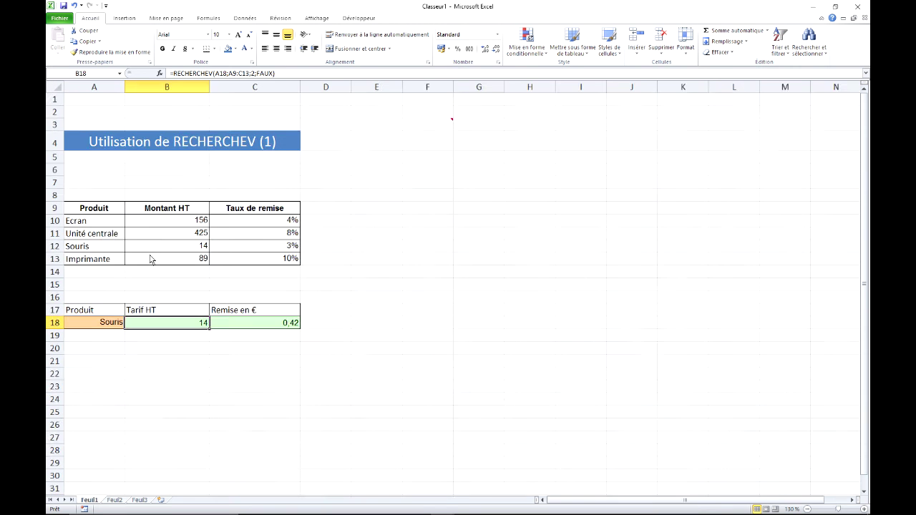
{"action": "scroll", "coordinate": [153, 257], "scroll_direction": "up", "scroll_amount": 1, "text": "ctrl"}
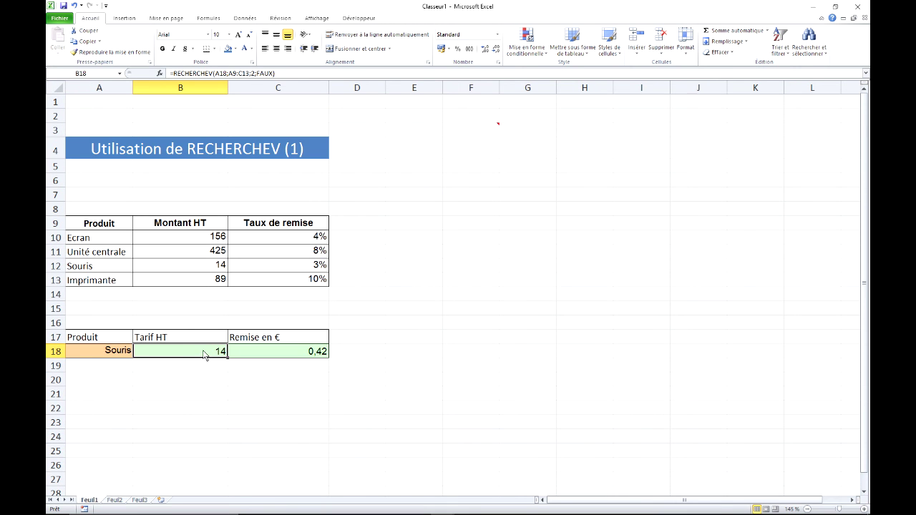
{"action": "left_click", "coordinate": [298, 74]}
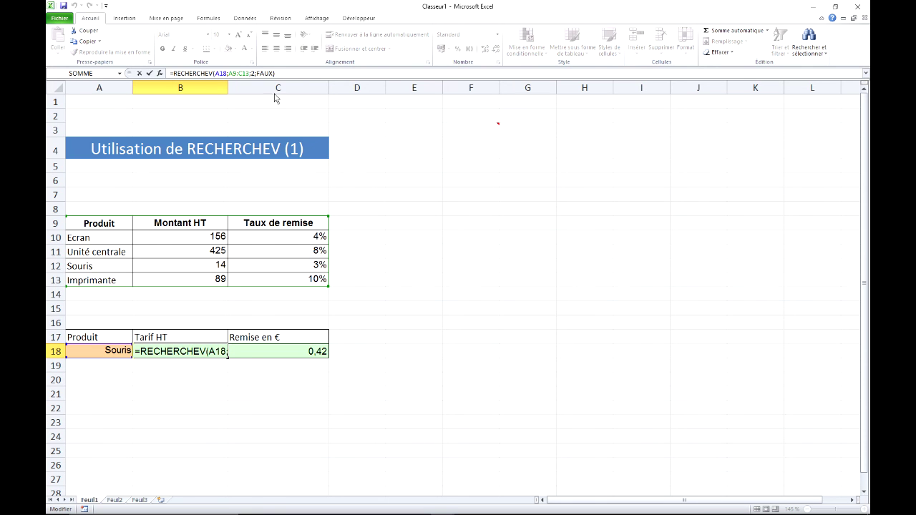
{"action": "left_click", "coordinate": [222, 74]}
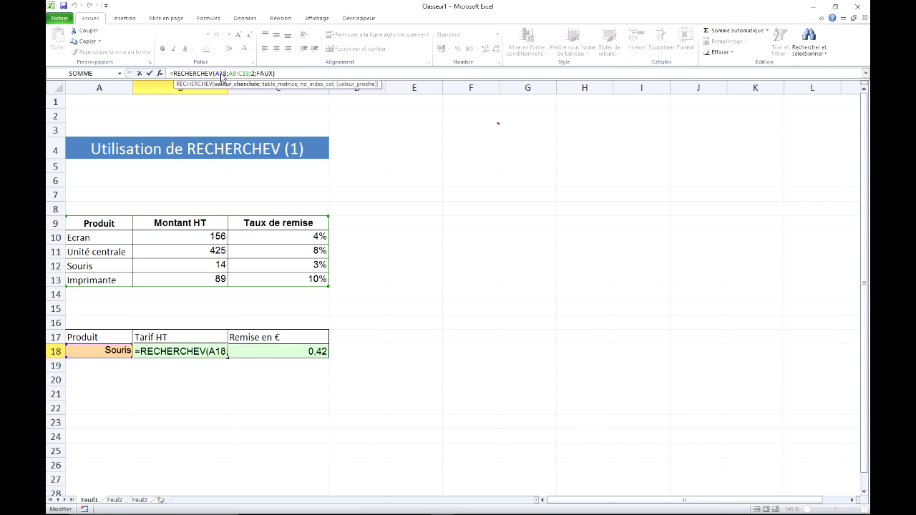
{"action": "double_click", "coordinate": [222, 75]}
{"action": "left_click", "coordinate": [102, 270]}
{"action": "key", "text": "Return"}
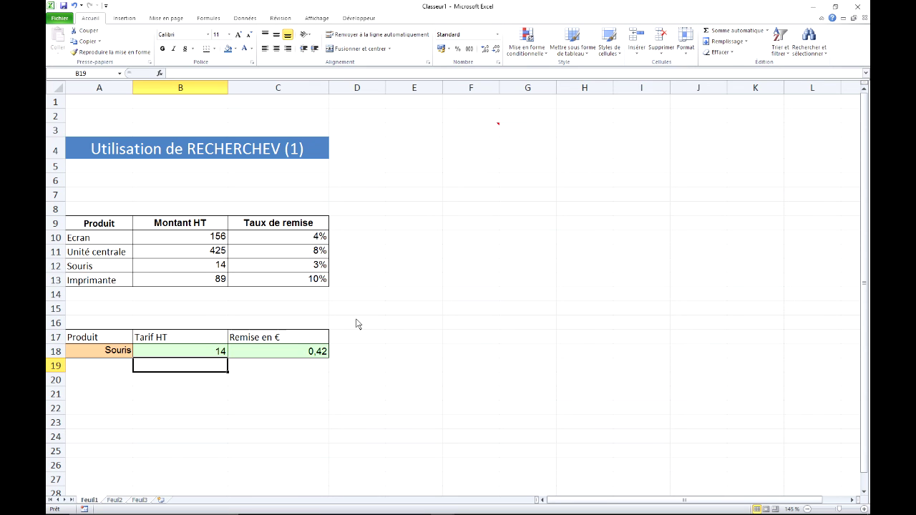
Step: Set A18 to Ecran so C18 shows 0.56, then select the A12 reference in B18's formula
{"action": "left_click", "coordinate": [112, 354]}
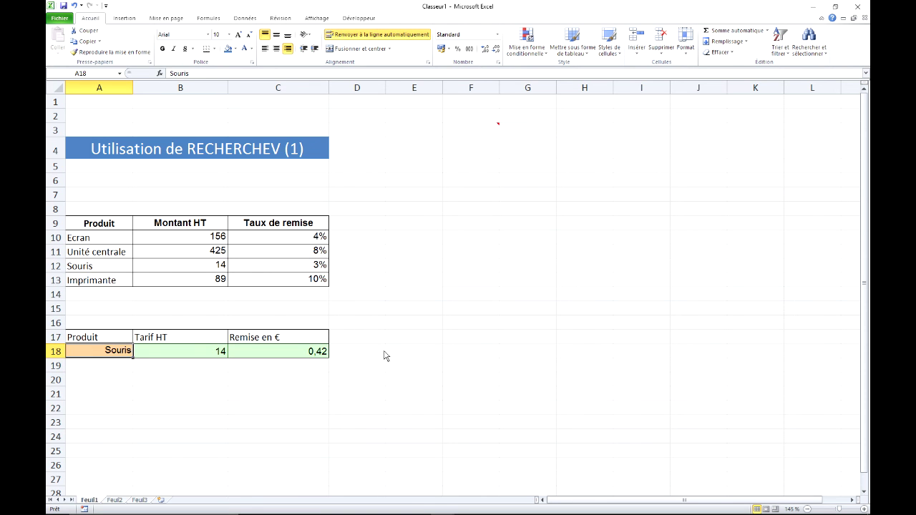
{"action": "type", "text": "Ecran"}
{"action": "key", "text": "Return"}
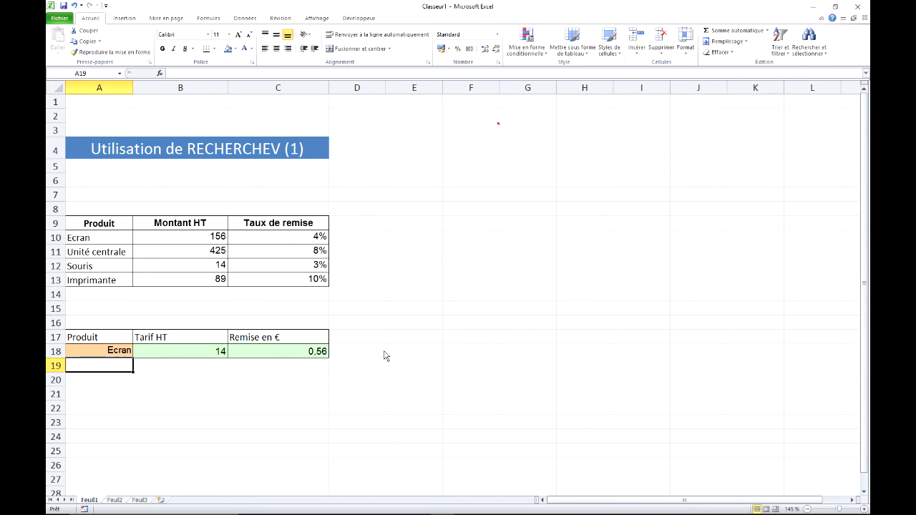
{"action": "left_click", "coordinate": [222, 351]}
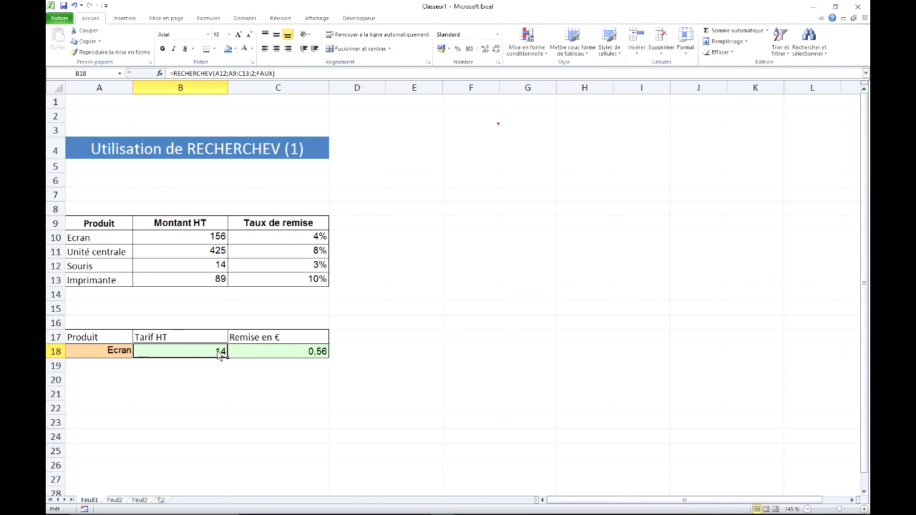
{"action": "left_click", "coordinate": [221, 73]}
{"action": "double_click", "coordinate": [221, 73]}
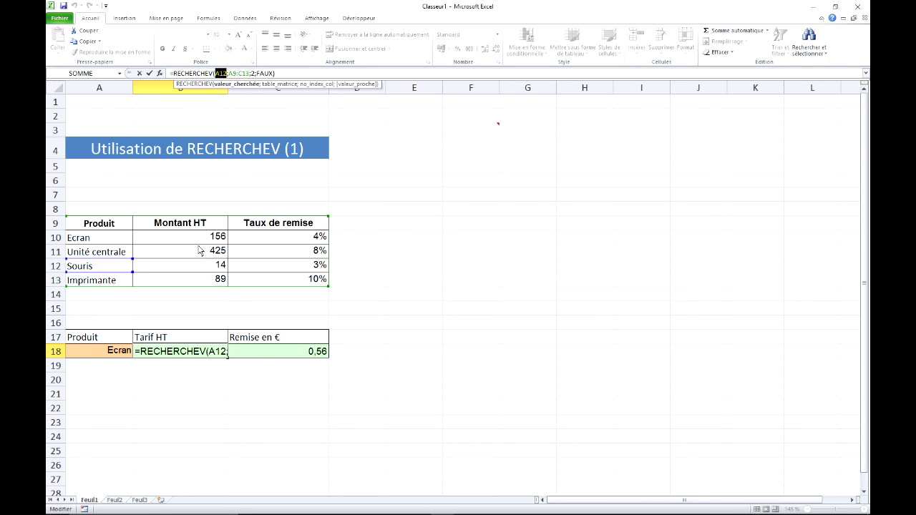